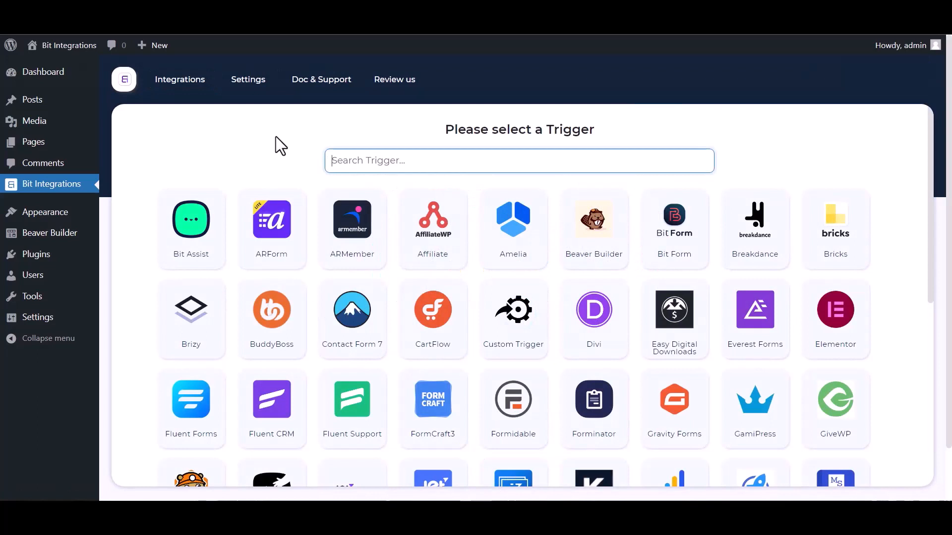
# Set Beaver Builder as the trigger with Contact Form as its form and proceed to the action choice.
pyautogui.click(392, 158)
pyautogui.write('bea')
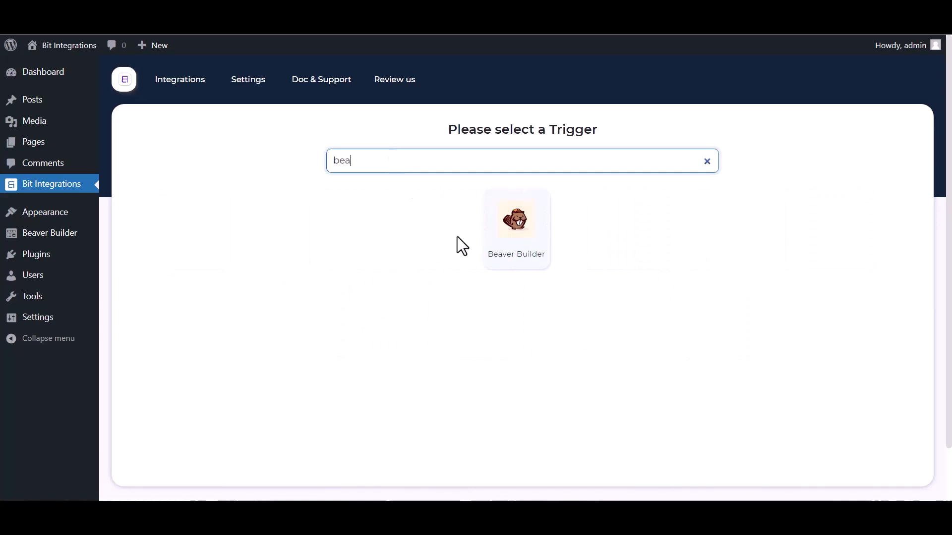
pyautogui.click(511, 243)
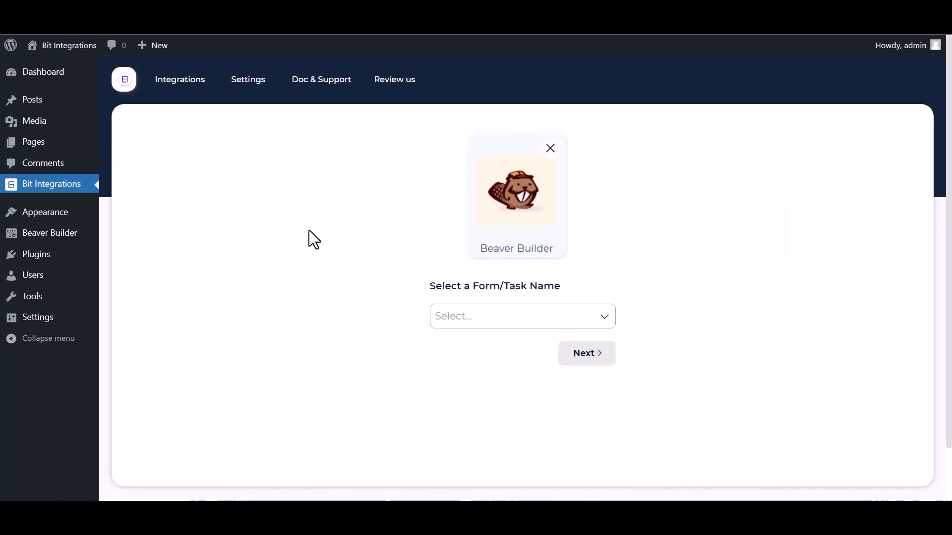
pyautogui.click(476, 319)
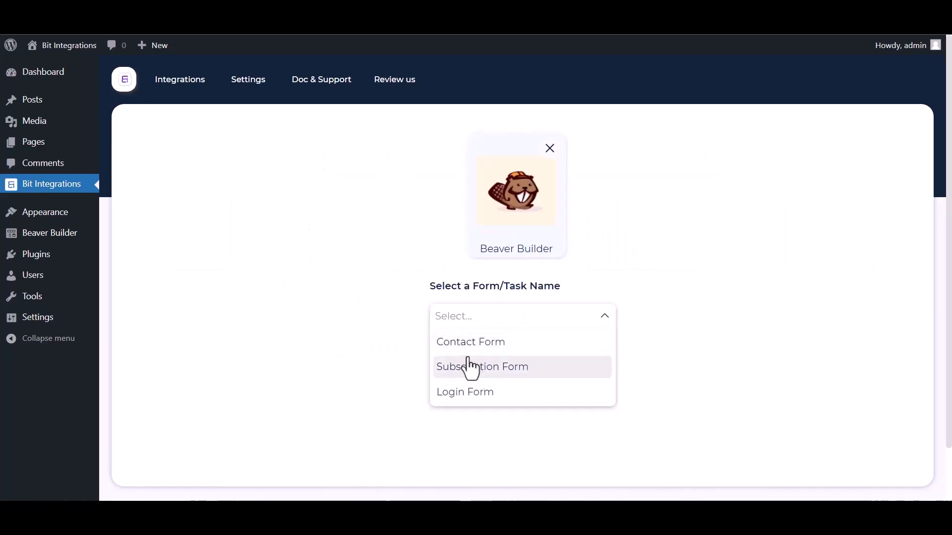
pyautogui.click(472, 343)
pyautogui.click(610, 361)
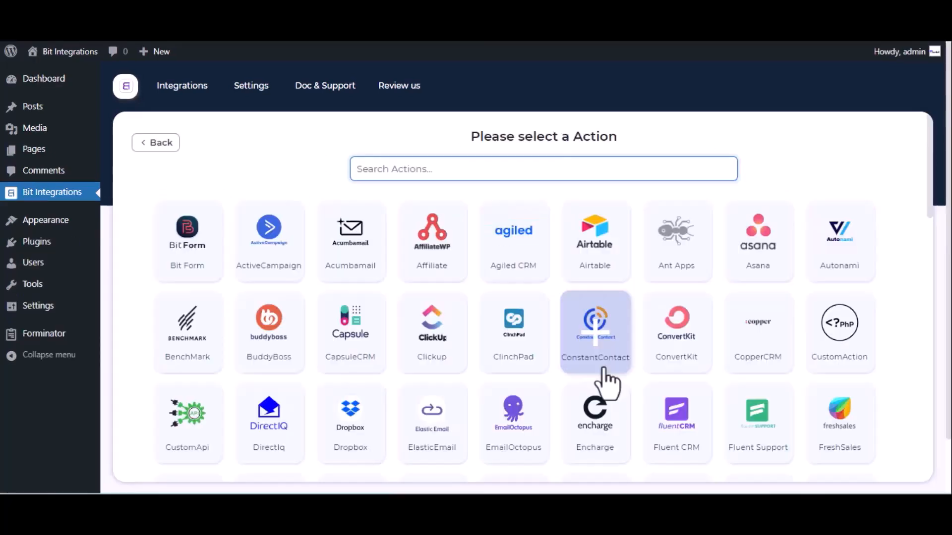
# Find Notion among the available actions and choose it as the integration's action.
pyautogui.write('notion')
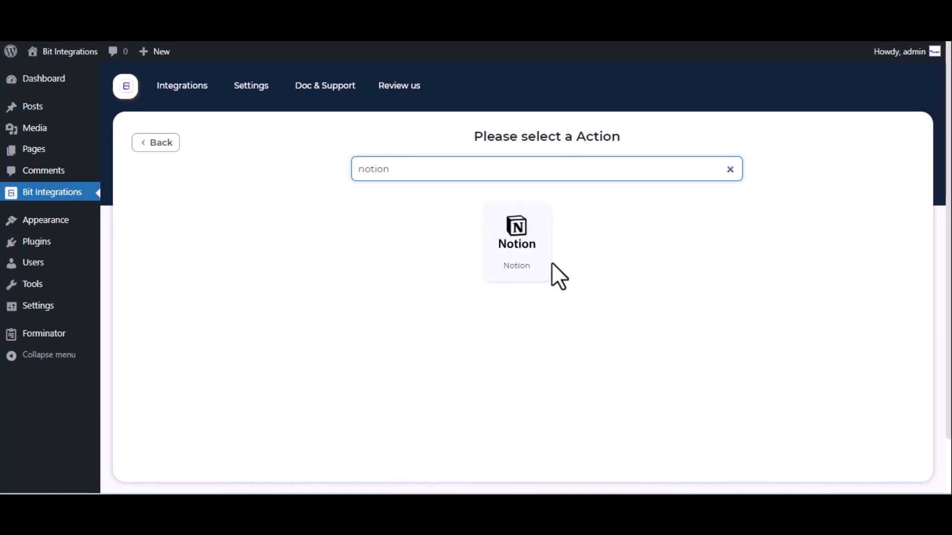
pyautogui.click(525, 245)
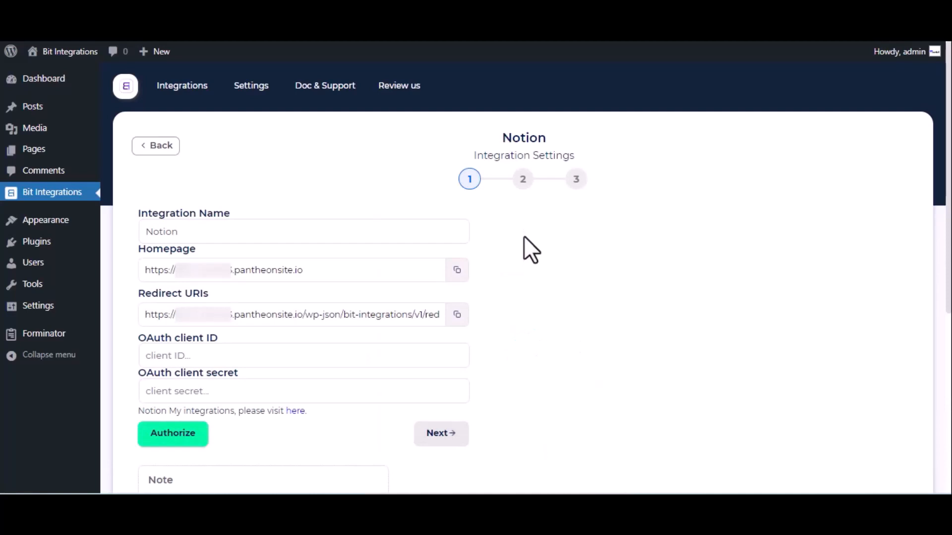
pyautogui.click(196, 230)
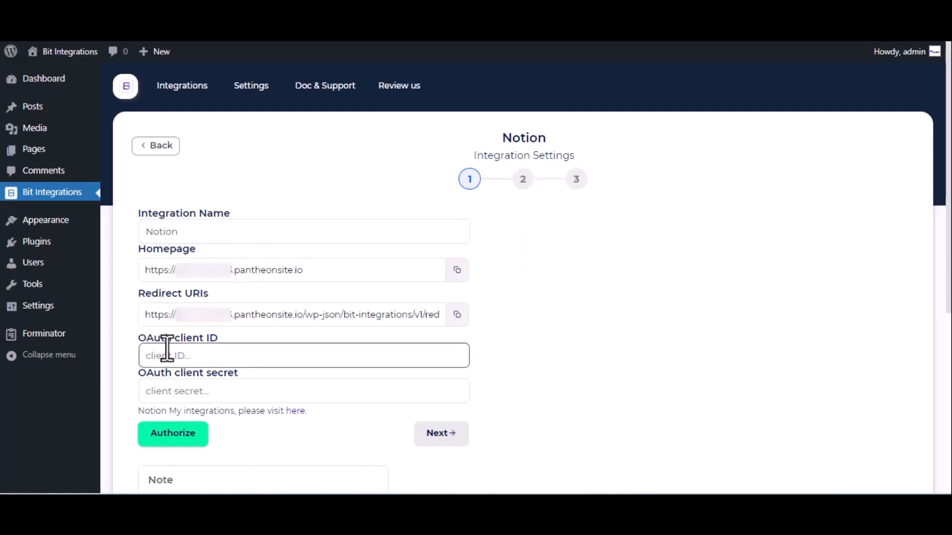
# Open Notion's My integrations page from the settings and create a new integration named "For Bit Integrations".
pyautogui.click(292, 411)
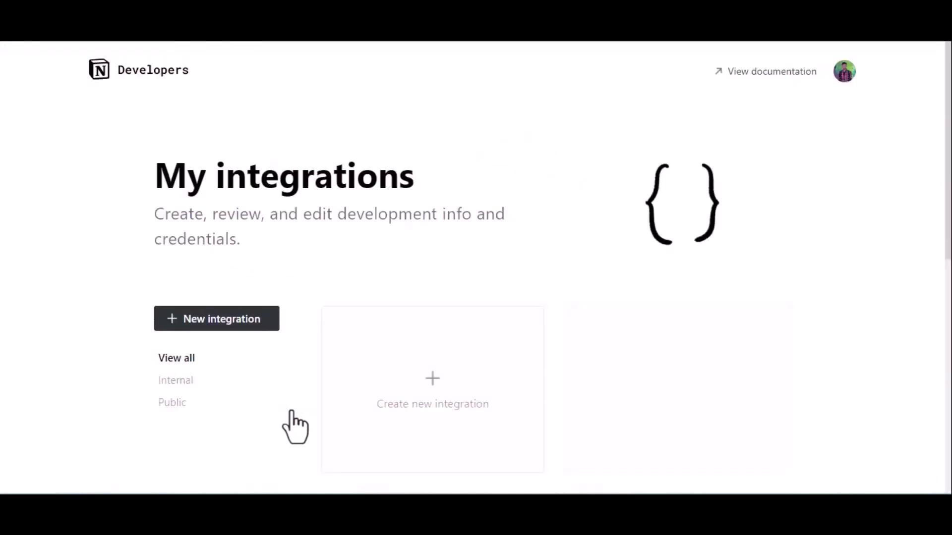
pyautogui.click(417, 389)
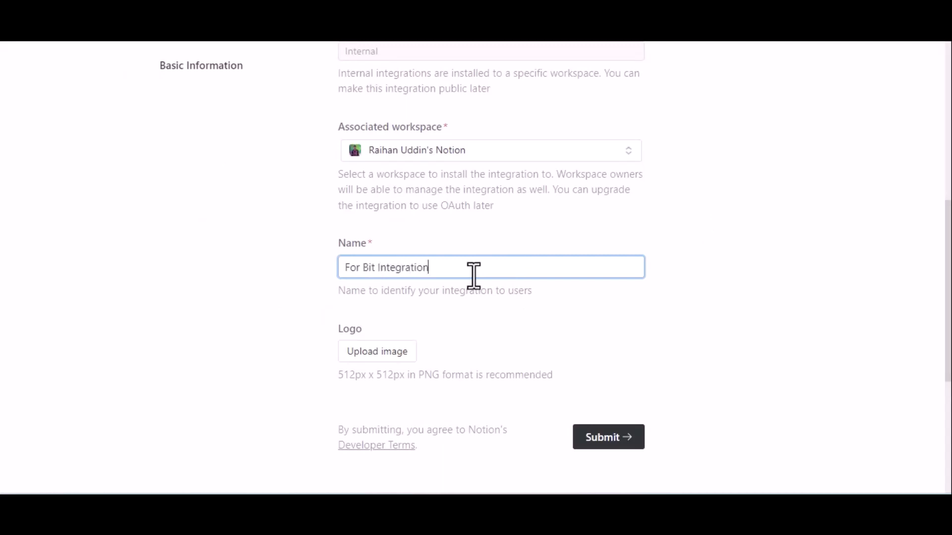
pyautogui.scroll(-2, 474, 275)
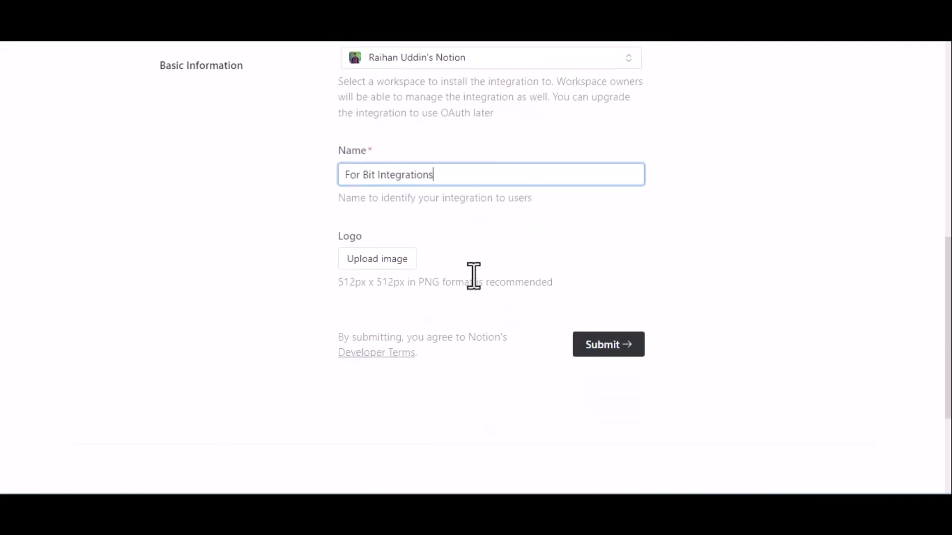
pyautogui.click(615, 346)
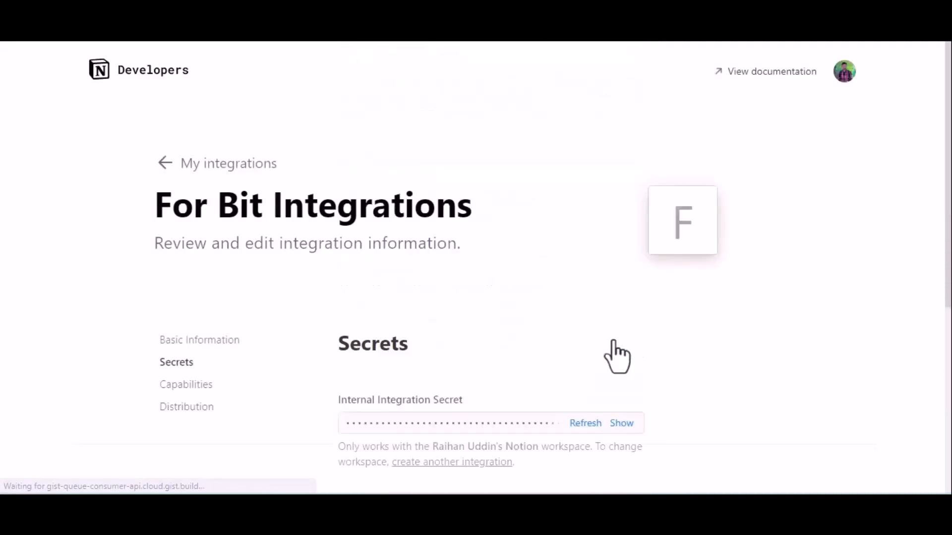
# Make the integration public in its distribution settings and set the company name to "Bit Apps".
pyautogui.click(181, 411)
pyautogui.click(634, 317)
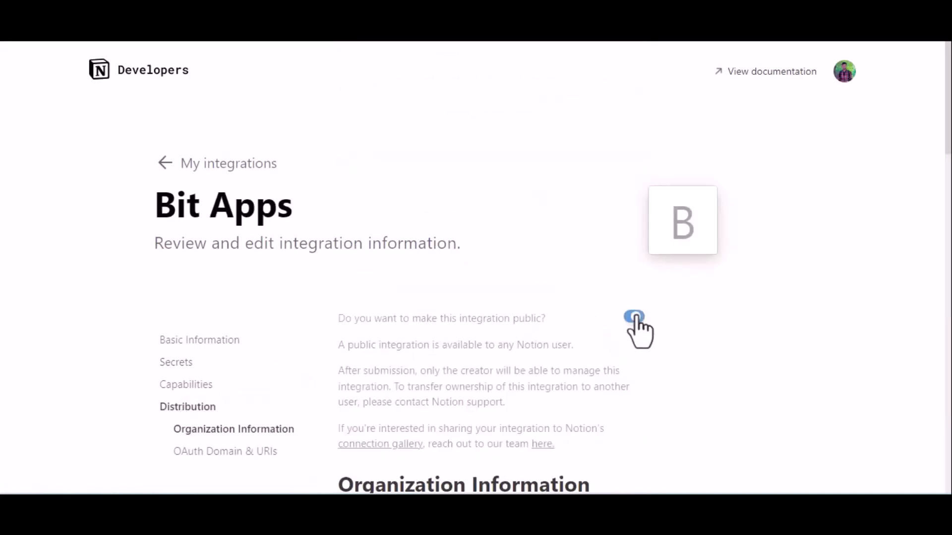
pyautogui.scroll(-8, 637, 323)
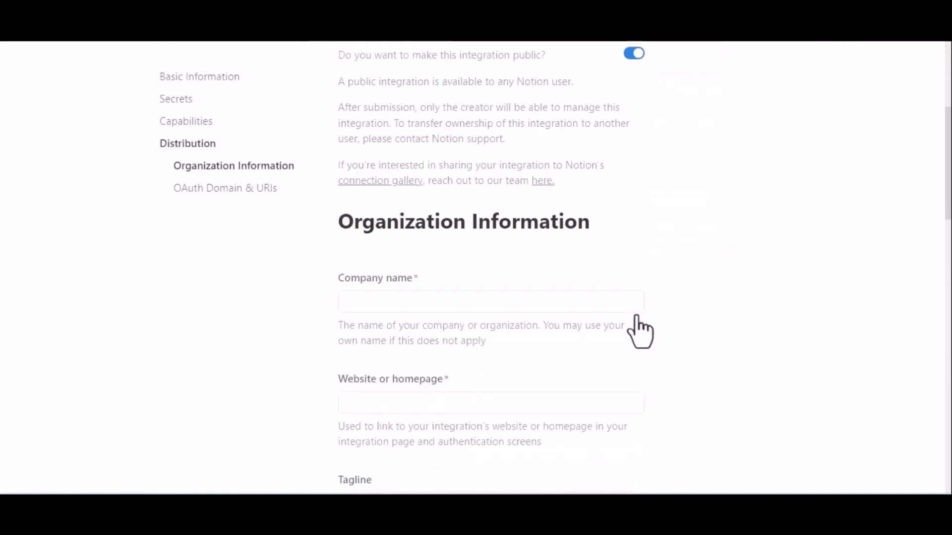
pyautogui.click(441, 154)
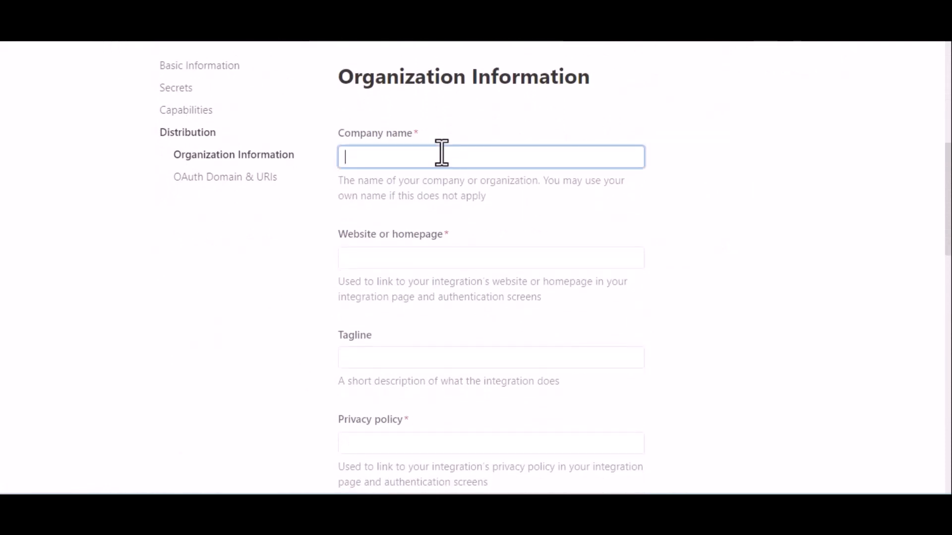
pyautogui.write('Bit Apps')
pyautogui.click(398, 257)
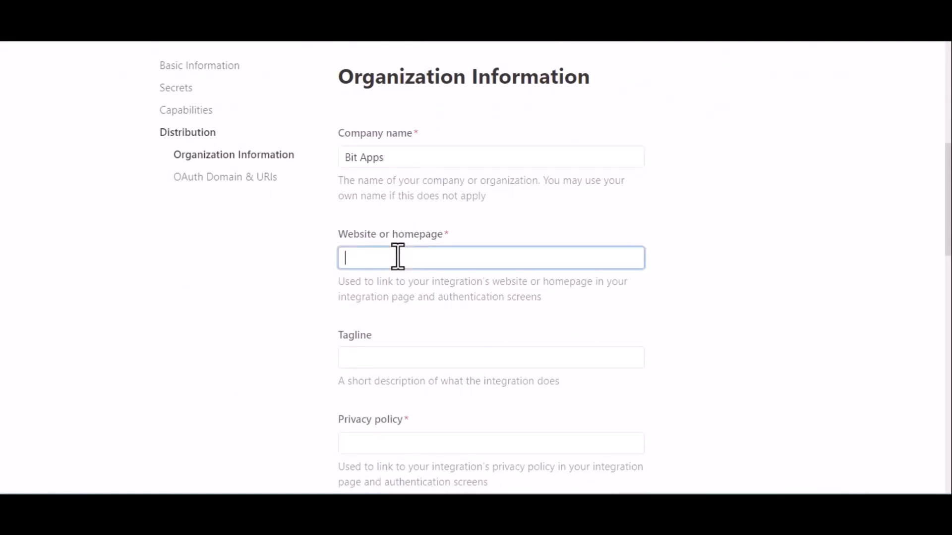
pyautogui.press('super+v')
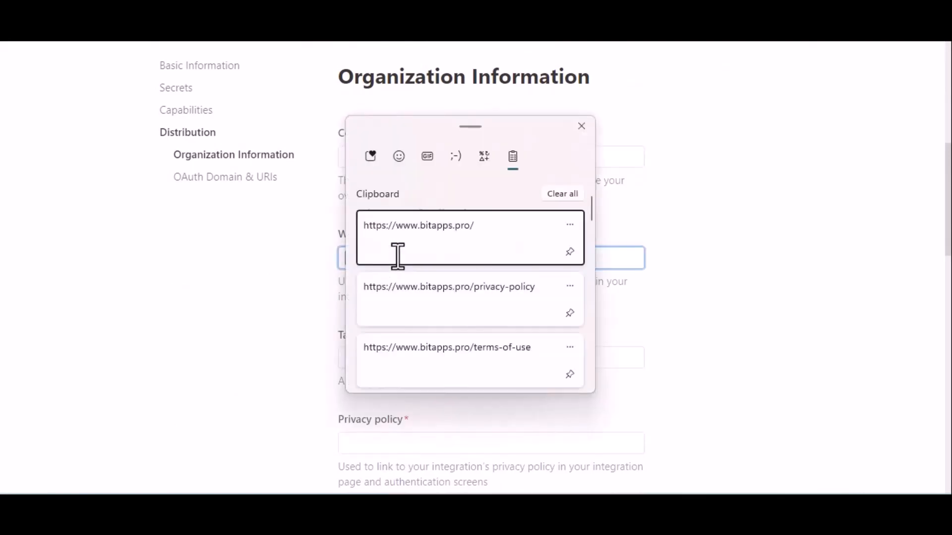
pyautogui.click(441, 244)
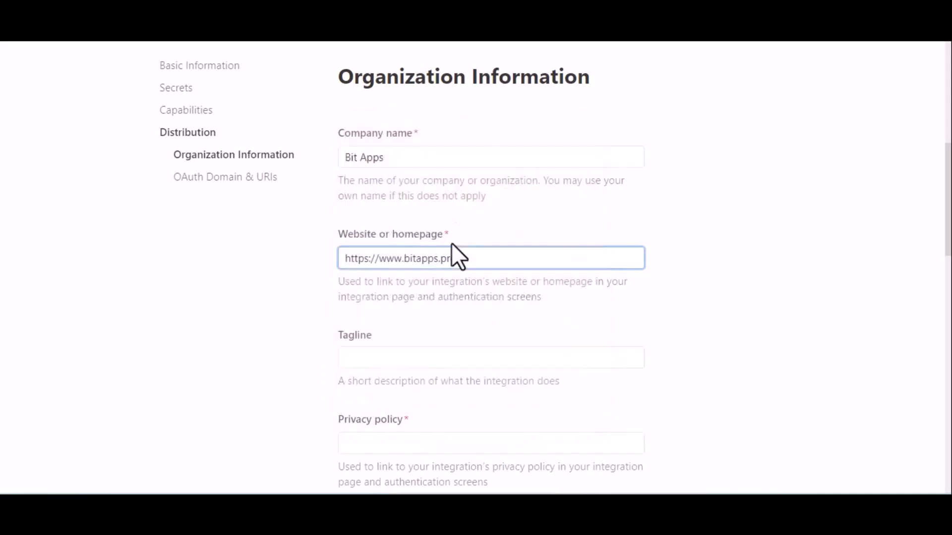
pyautogui.scroll(-2, 538, 340)
pyautogui.scroll(-2, 537, 338)
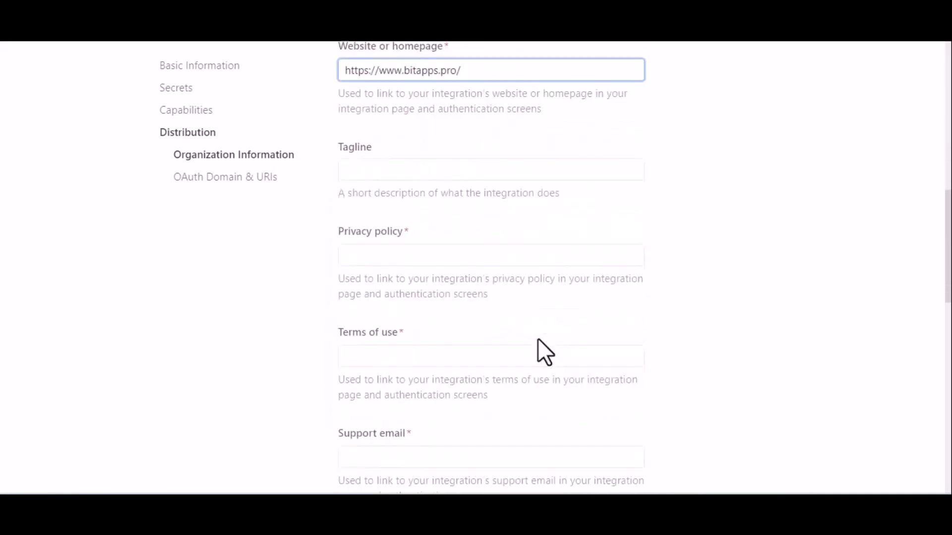
pyautogui.click(450, 262)
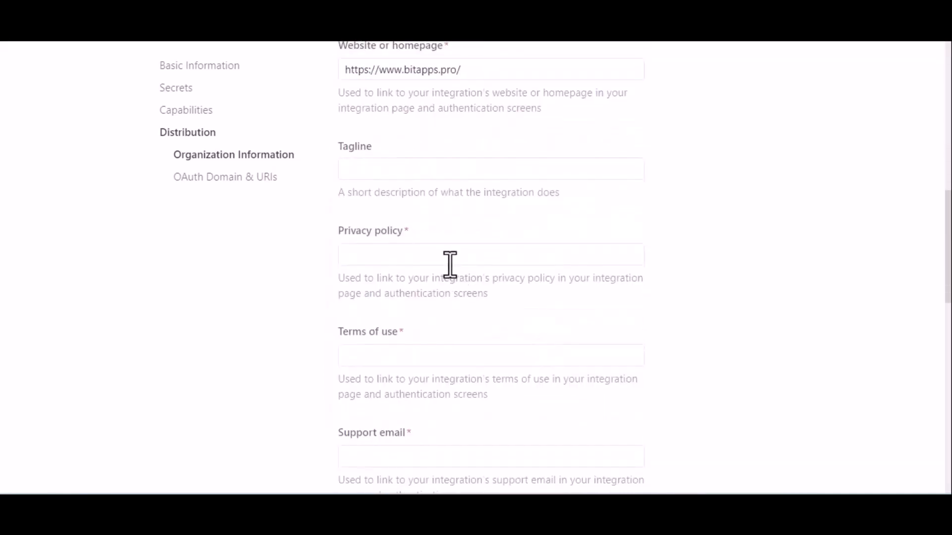
pyautogui.click(415, 253)
pyautogui.press('super+v')
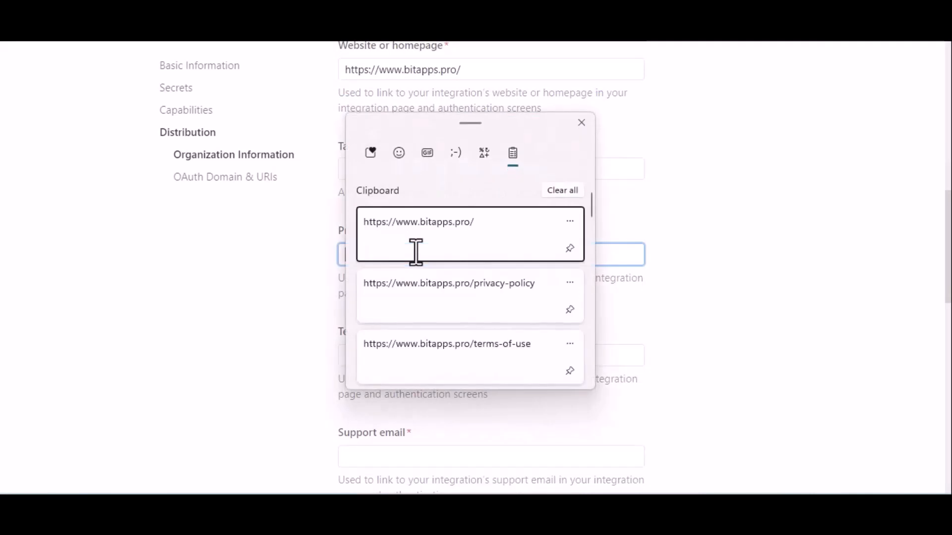
pyautogui.click(463, 304)
pyautogui.click(494, 351)
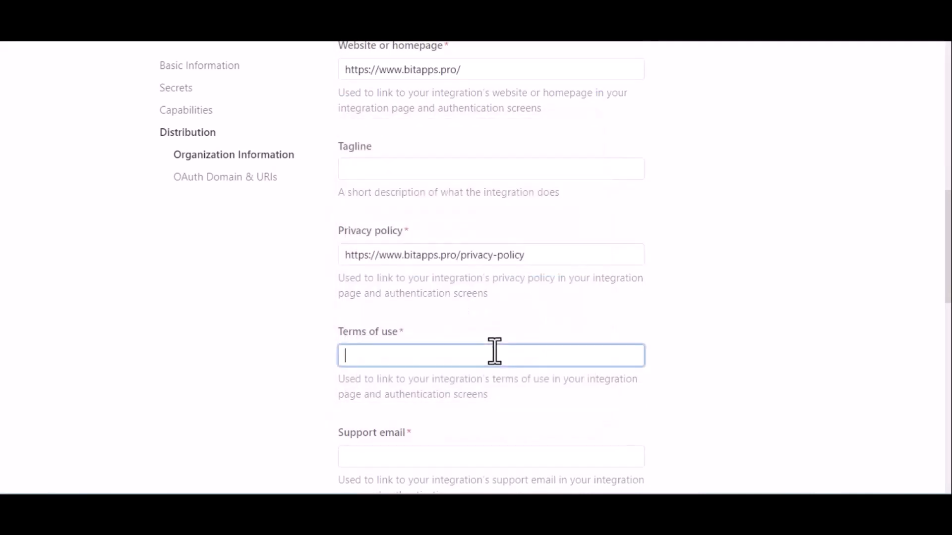
pyautogui.press('super+v')
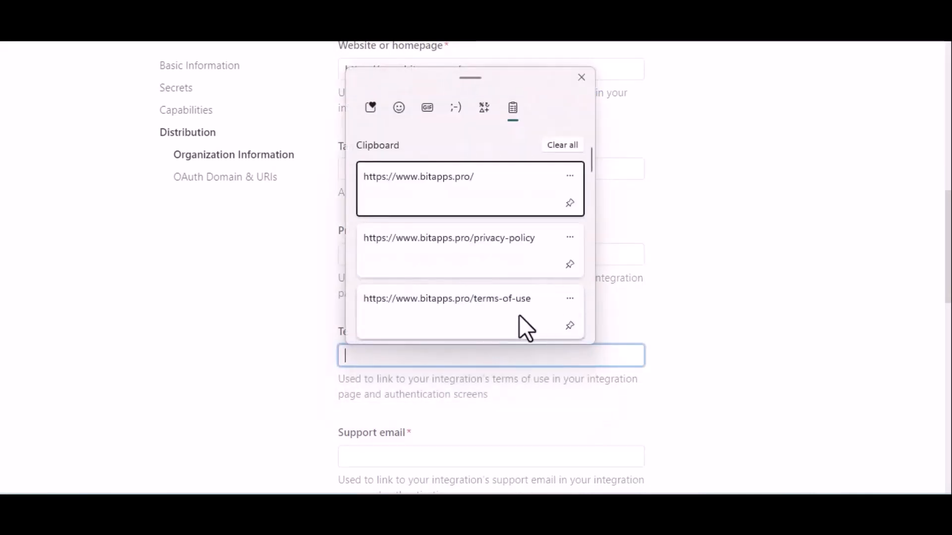
pyautogui.click(519, 315)
pyautogui.scroll(-4, 603, 326)
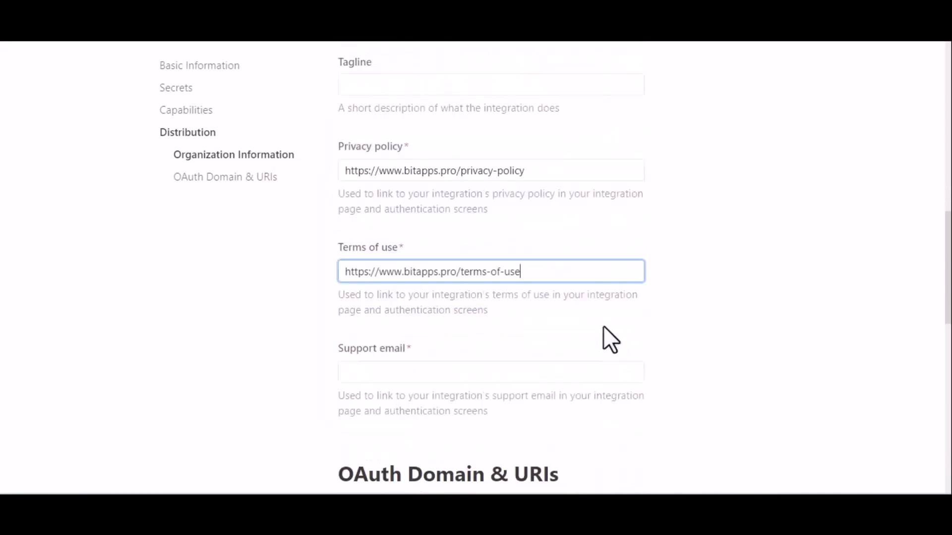
pyautogui.scroll(-2, 603, 326)
pyautogui.click(452, 173)
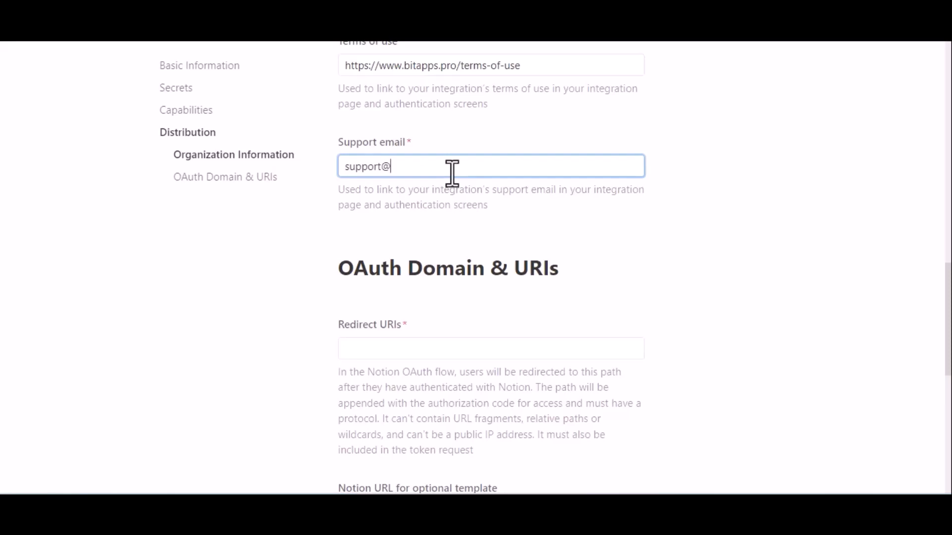
pyautogui.write('pps.pro')
pyautogui.click(446, 221)
pyautogui.scroll(-2, 446, 221)
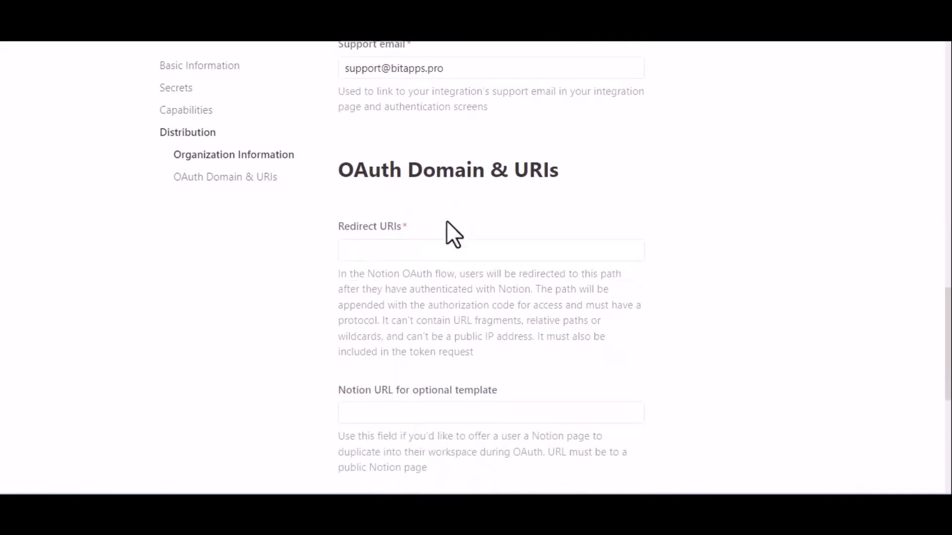
pyautogui.click(422, 249)
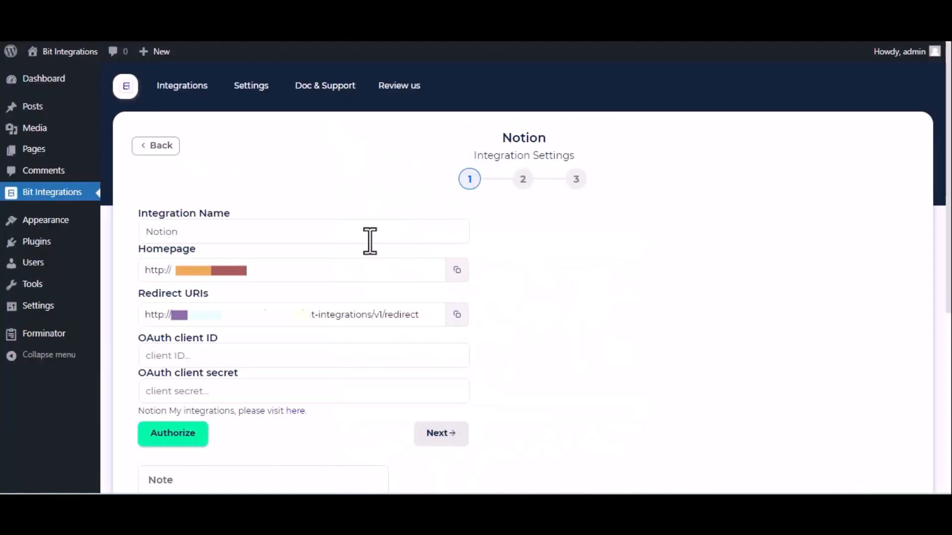
pyautogui.tripleClick(370, 316)
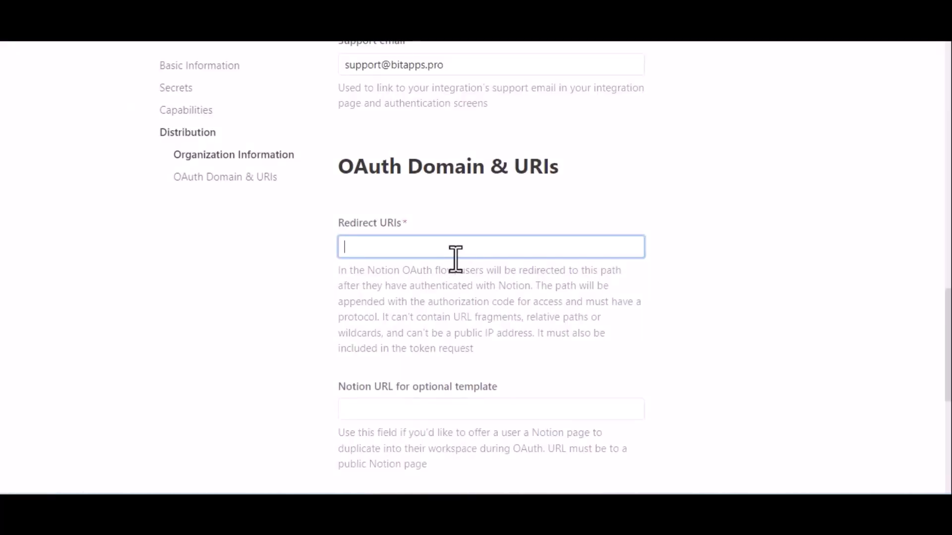
pyautogui.write('http://bit-integrations.local/wp-json/bit-integrations/v1/redirect')
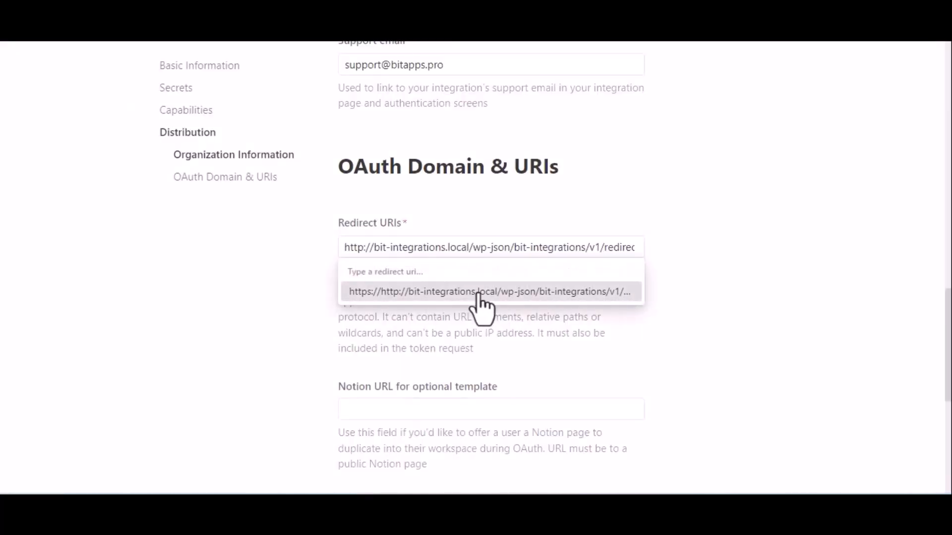
pyautogui.click(479, 295)
# Submit the distribution details and confirm the switch to a public integration.
pyautogui.scroll(-4, 480, 308)
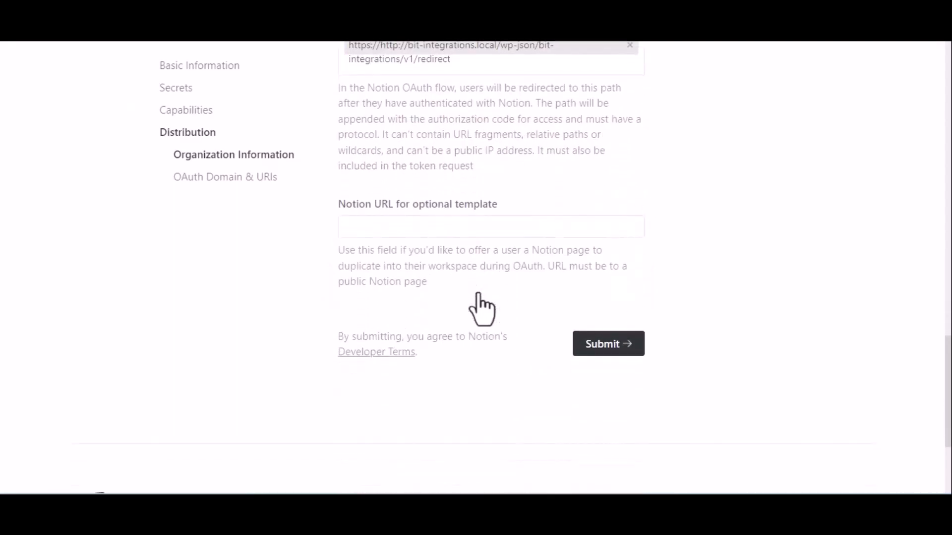
pyautogui.click(598, 347)
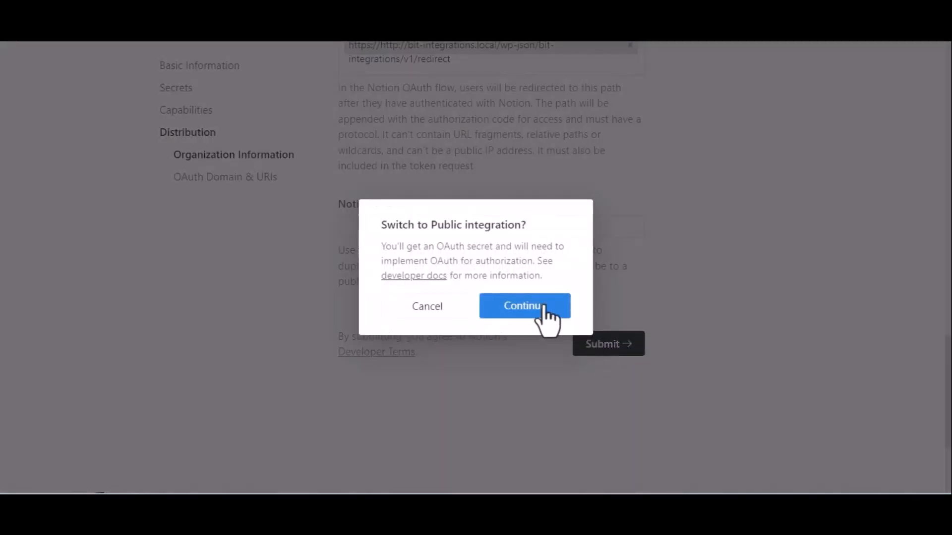
pyautogui.click(544, 313)
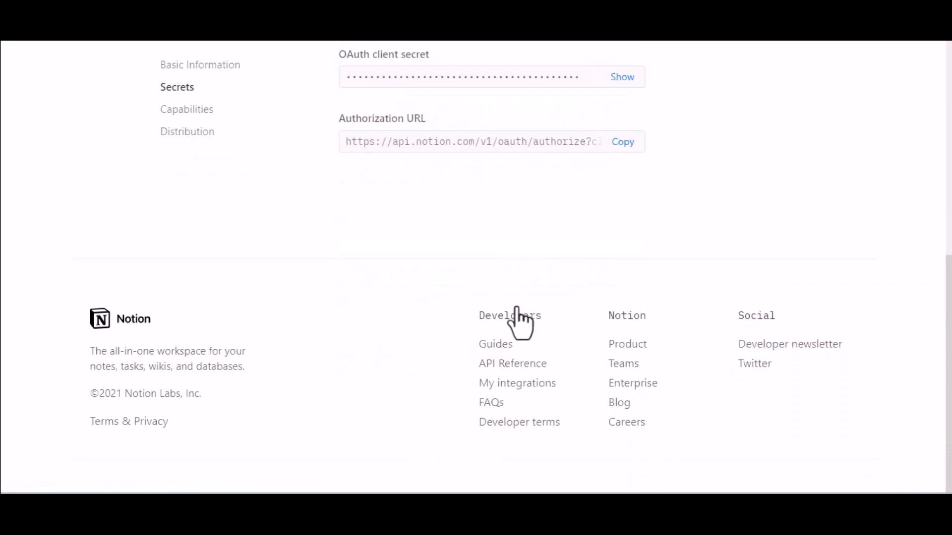
# Copy the OAuth client ID from Notion's secrets and paste it into the OAuth client ID field in Bit Integrations.
pyautogui.scroll(5, 518, 321)
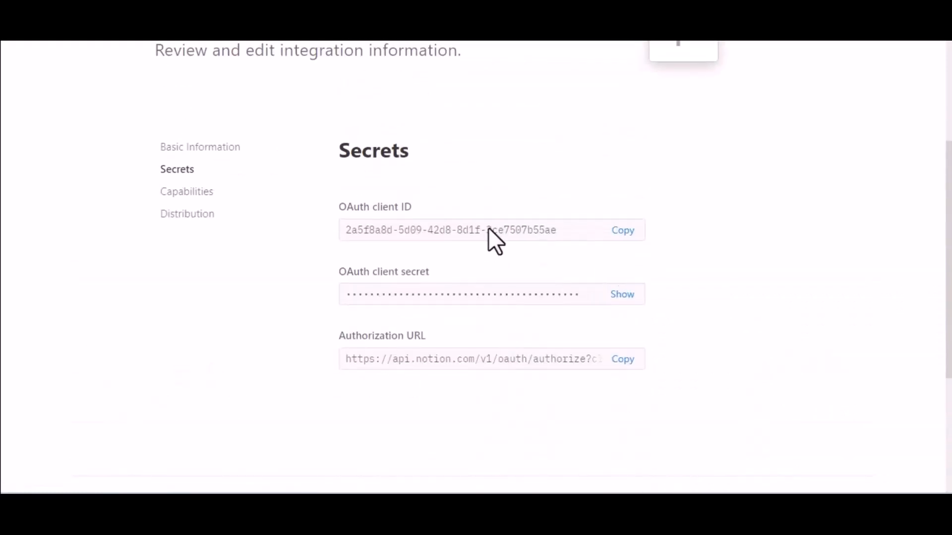
pyautogui.click(623, 230)
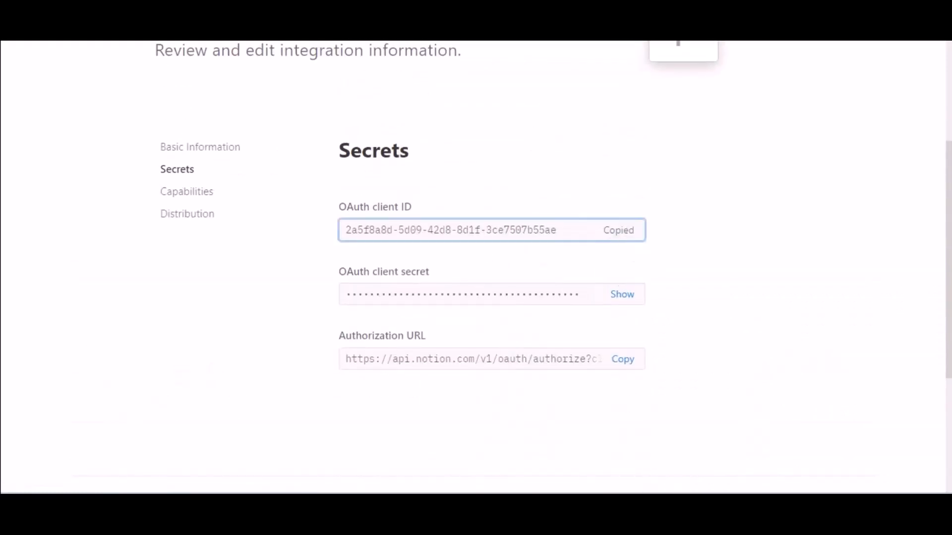
pyautogui.hotkey('ctrl', 'shift', 'Tab')
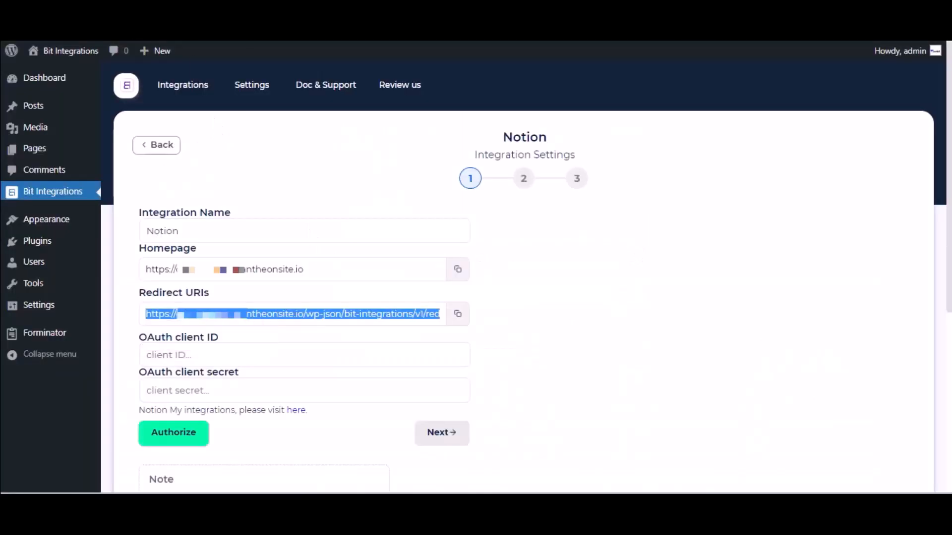
pyautogui.click(256, 355)
pyautogui.hotkey('ctrl', 'v')
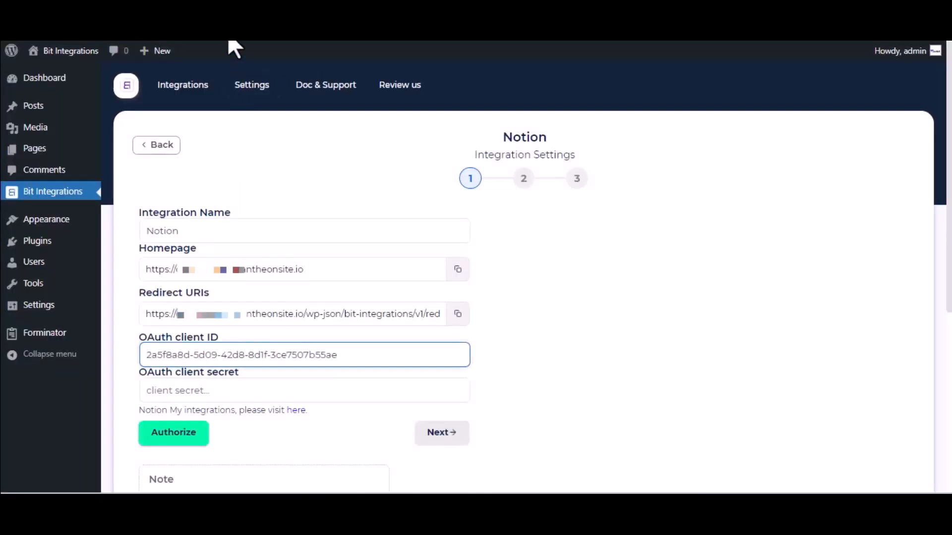
# Reveal and copy the OAuth client secret from Notion's secrets and paste it into the OAuth client secret field in Bit Integrations.
pyautogui.hotkey('ctrl', 'Tab')
pyautogui.click(622, 294)
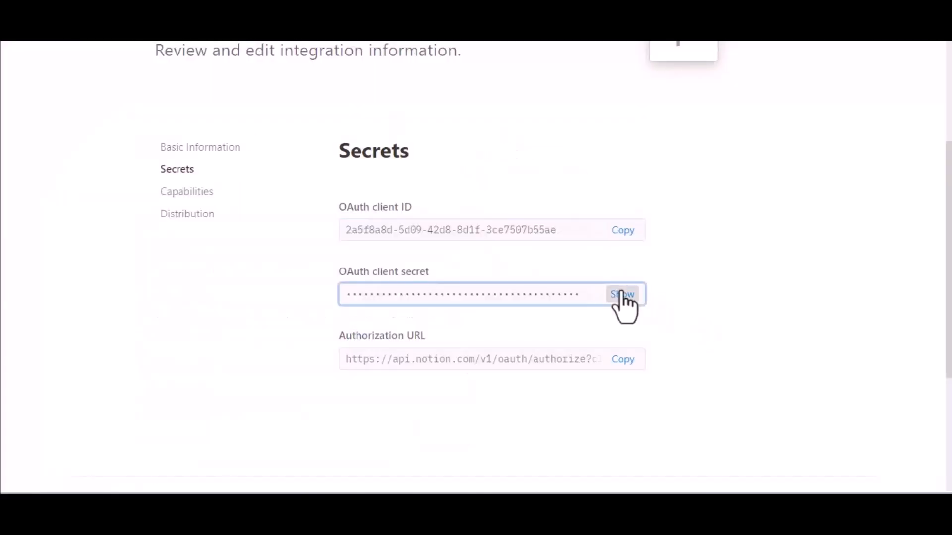
pyautogui.click(543, 299)
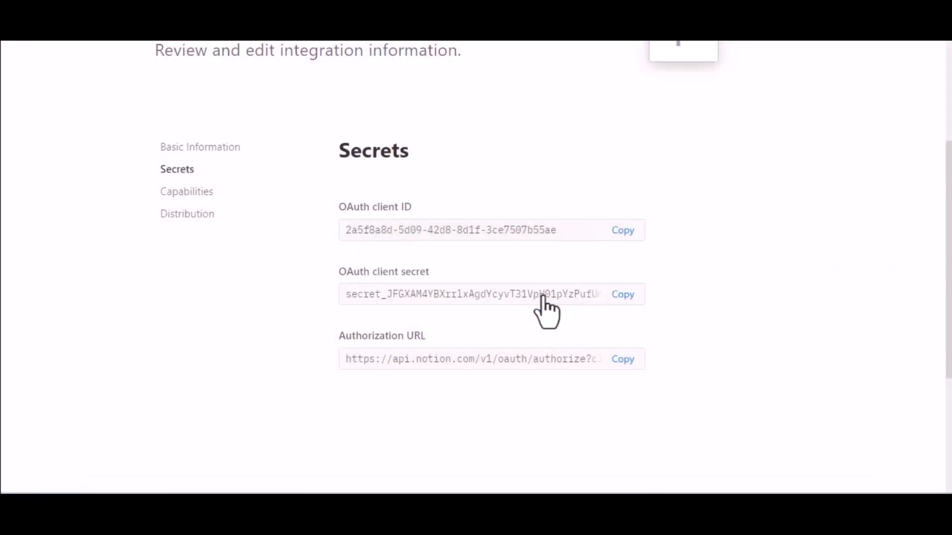
pyautogui.click(624, 302)
pyautogui.hotkey('ctrl', 'Tab')
pyautogui.click(260, 390)
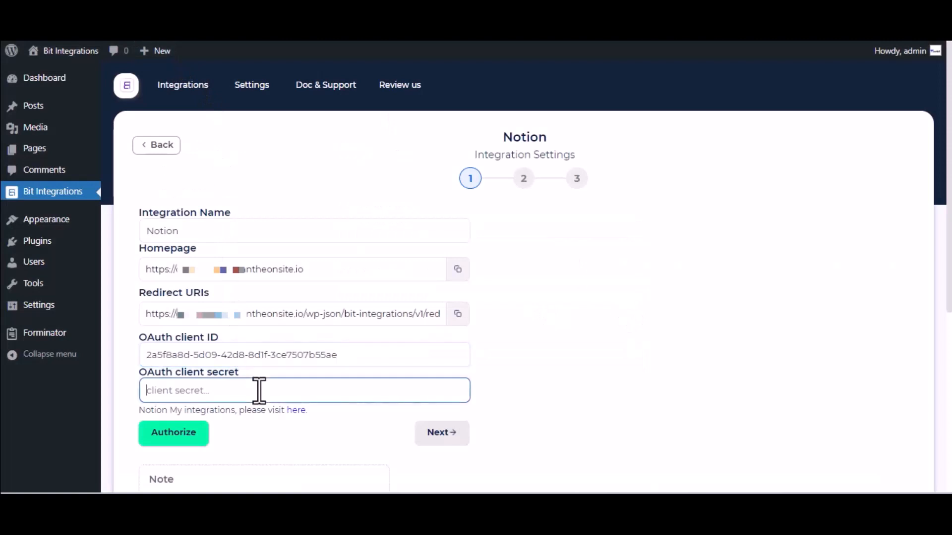
pyautogui.hotkey('ctrl', 'v')
# Authorize the Notion connection and allow the integration access to the Journal page only.
pyautogui.scroll(-2, 260, 390)
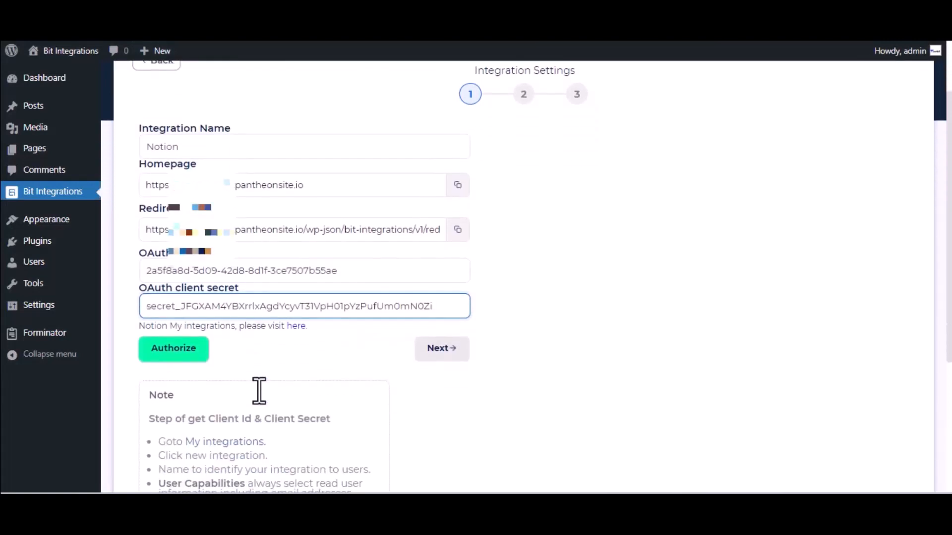
pyautogui.click(181, 346)
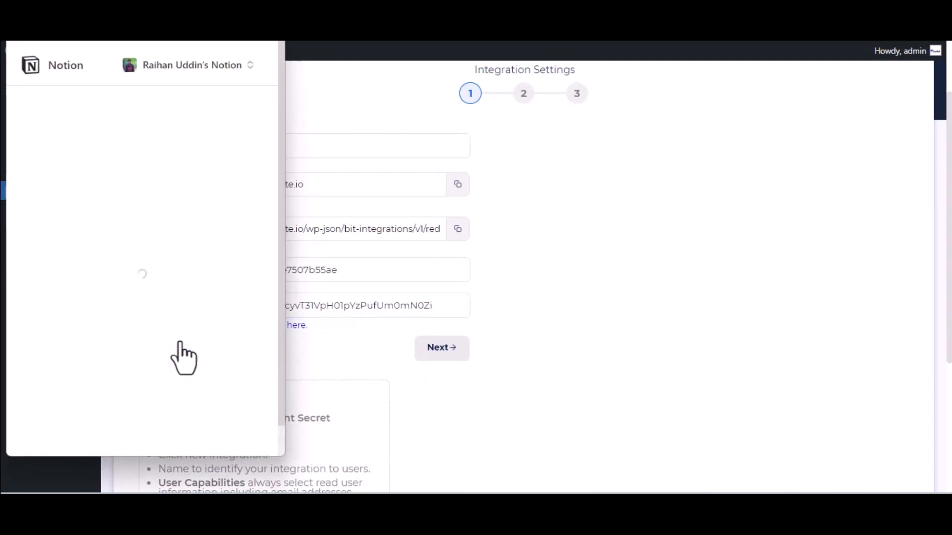
pyautogui.click(191, 409)
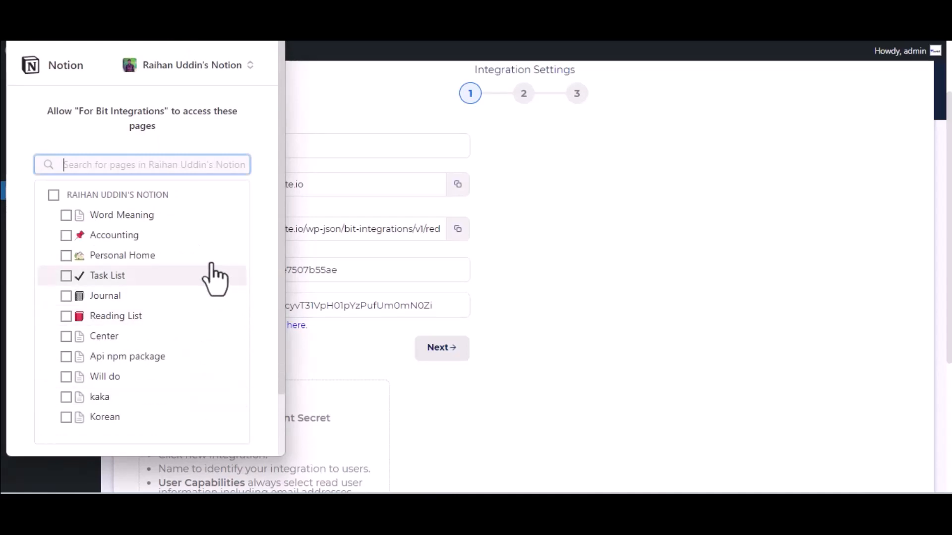
pyautogui.click(116, 300)
pyautogui.scroll(-2, 117, 307)
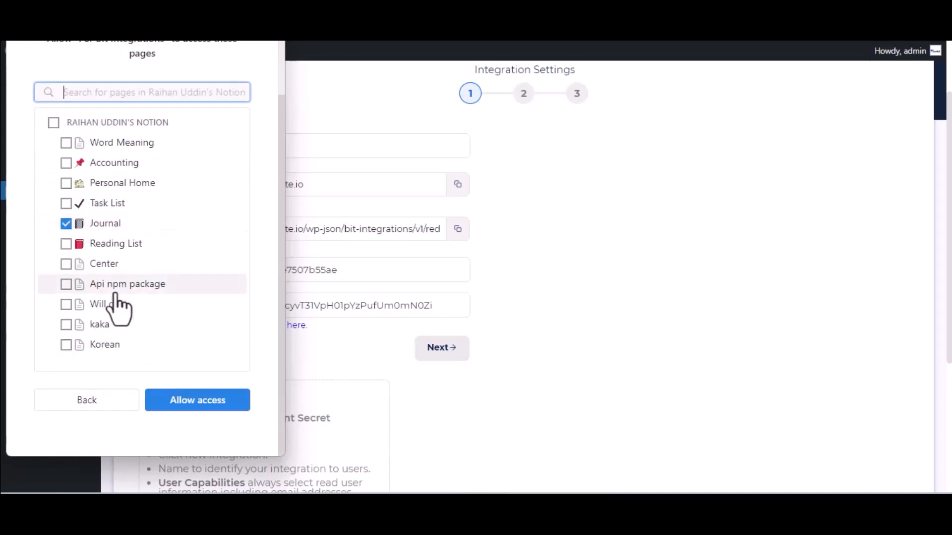
pyautogui.click(194, 410)
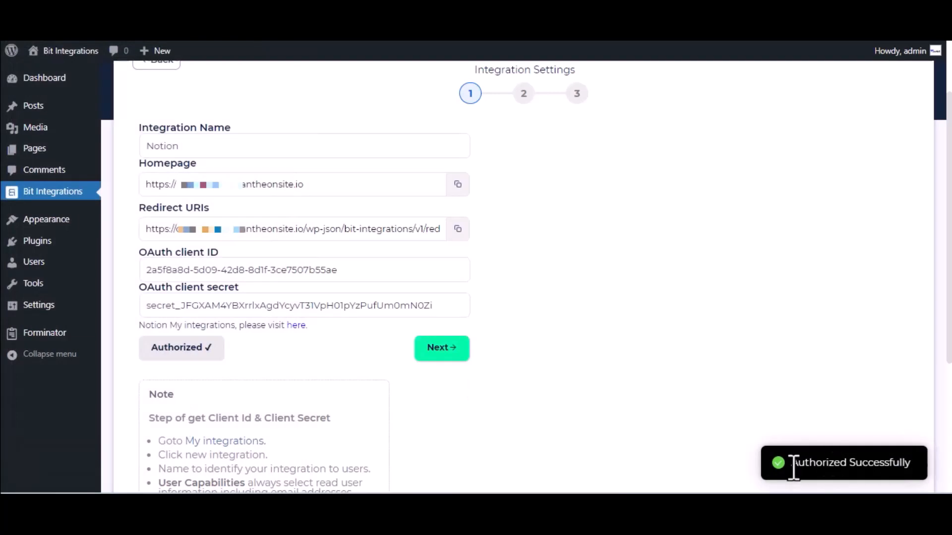
# Continue to the database settings, select the Journal database and map the form field Name-1 to Notion's Name field.
pyautogui.click(457, 350)
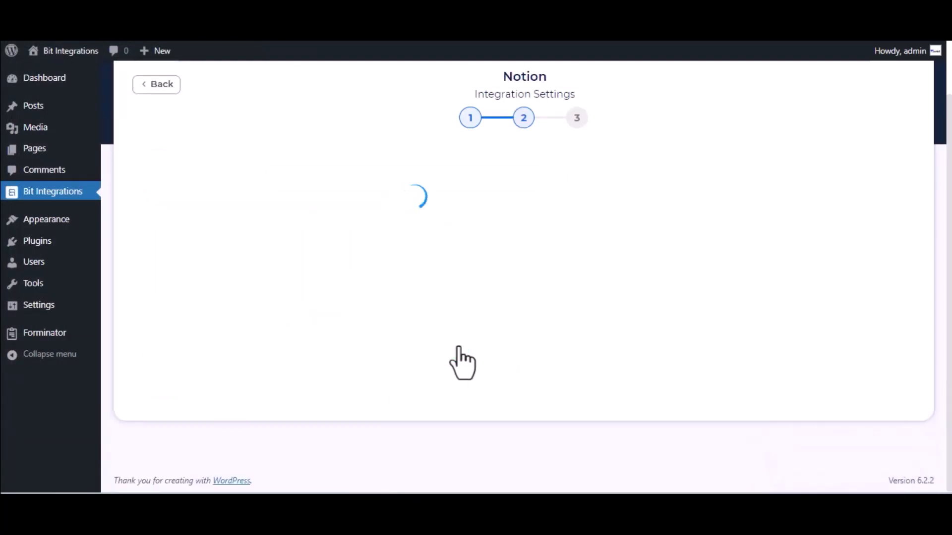
pyautogui.click(355, 184)
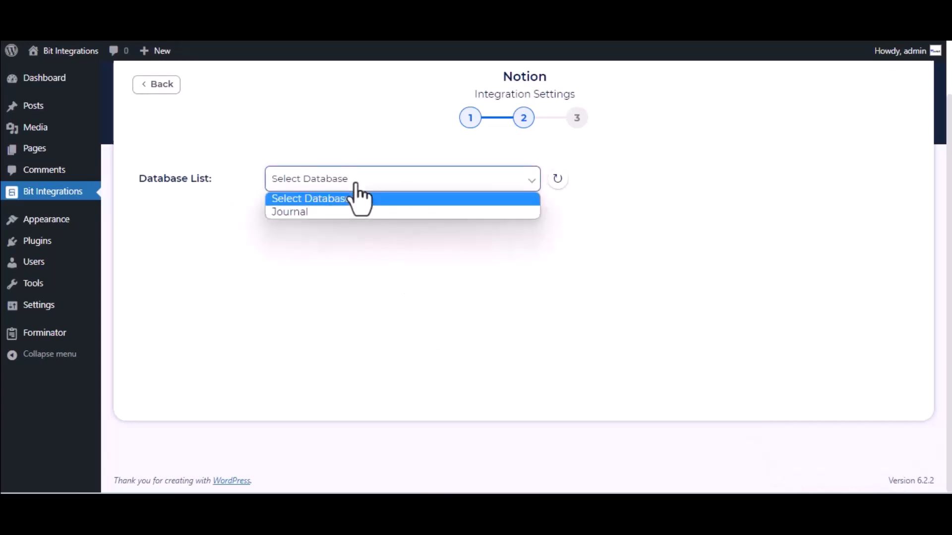
pyautogui.click(356, 216)
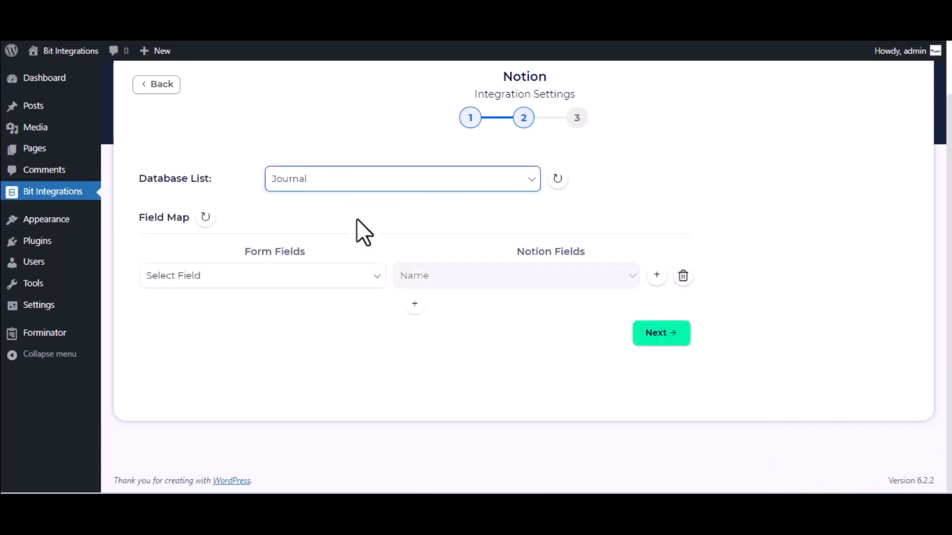
pyautogui.click(306, 282)
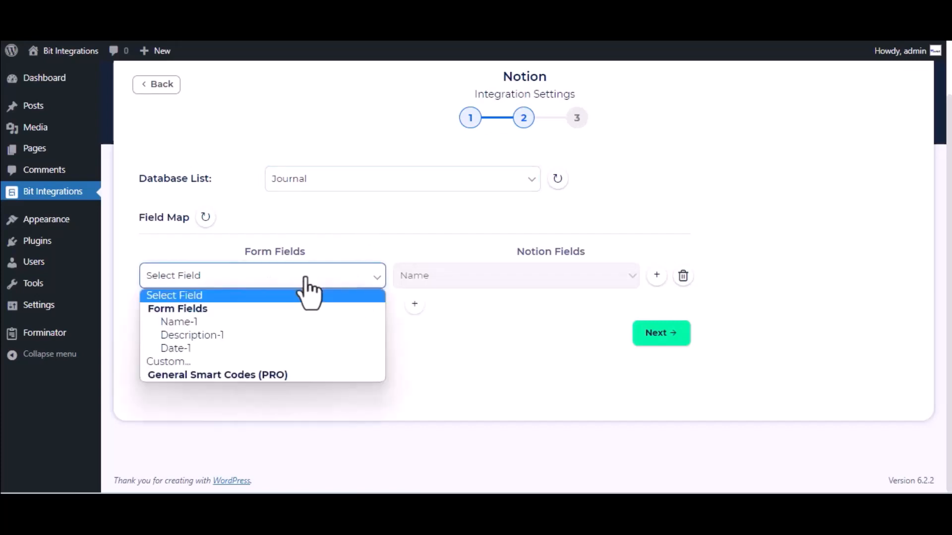
pyautogui.click(284, 328)
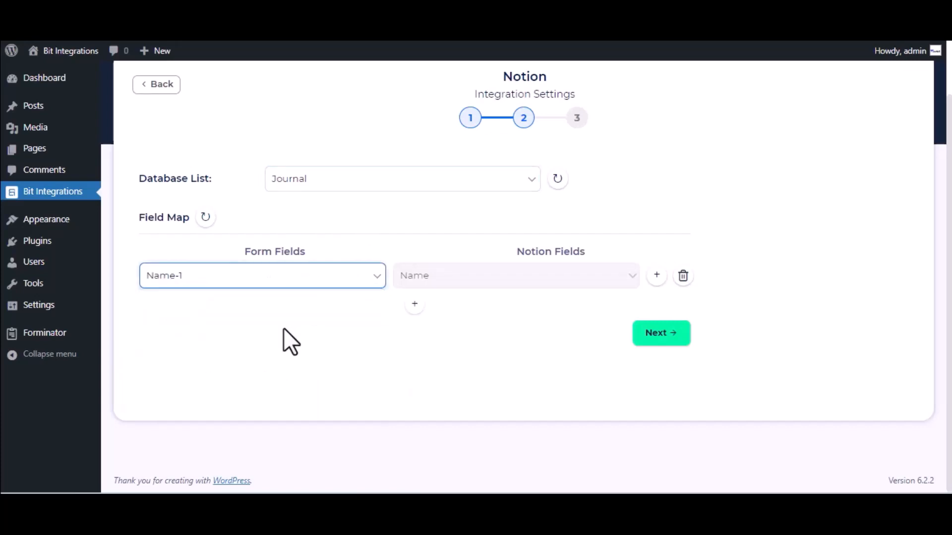
# Add a second field mapping from Description-1 to Notion's Tags field, and finish and save the integration.
pyautogui.click(415, 305)
pyautogui.click(498, 312)
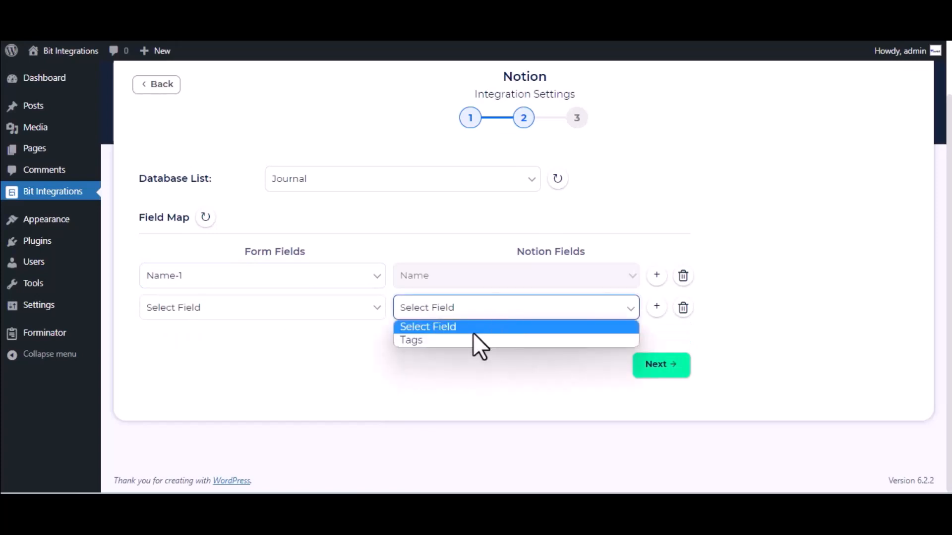
pyautogui.press('Escape')
pyautogui.click(468, 314)
pyautogui.click(474, 340)
pyautogui.click(310, 311)
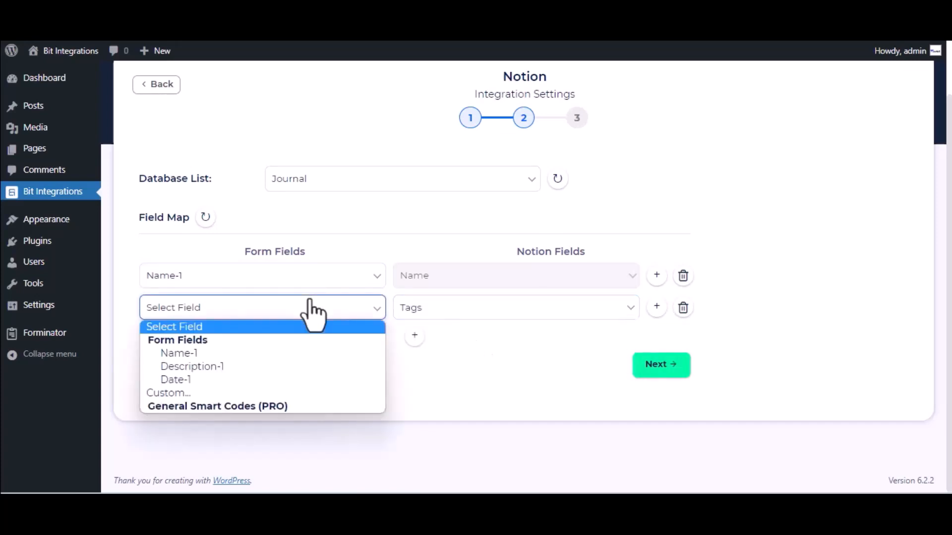
pyautogui.click(231, 381)
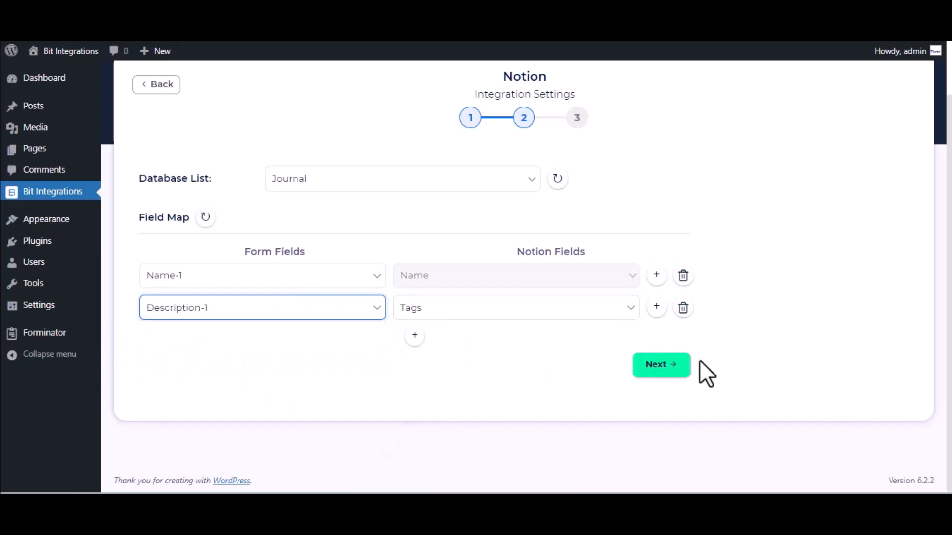
pyautogui.click(664, 370)
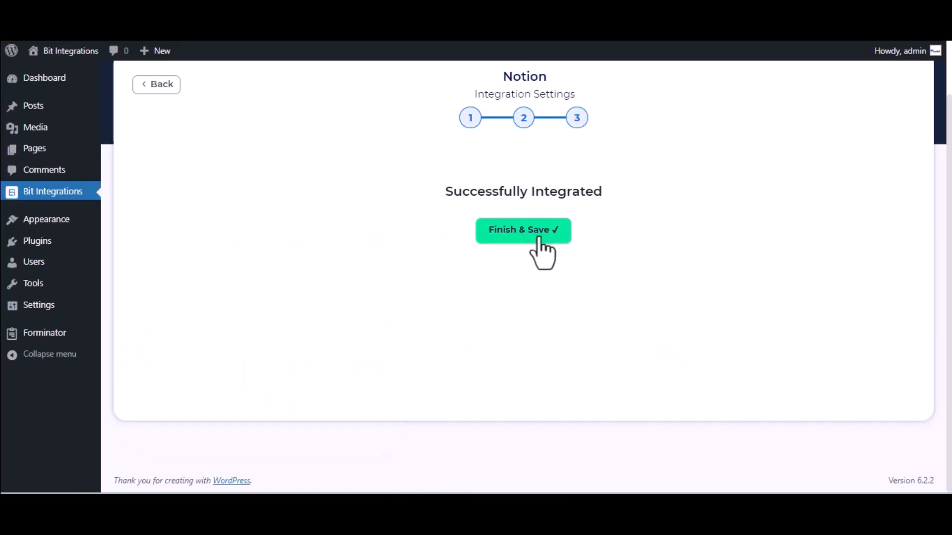
pyautogui.click(539, 238)
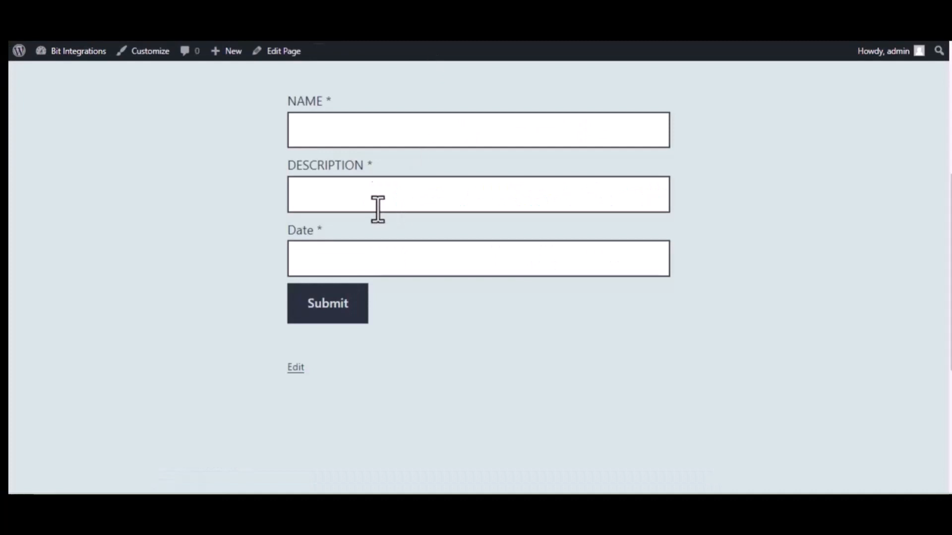
# Submit a test entry on the website form with name "Bit Integrations", description "Welcome to Bit Integrations Plugin" and date 09/22/2022.
pyautogui.click(364, 134)
pyautogui.write('Bit In')
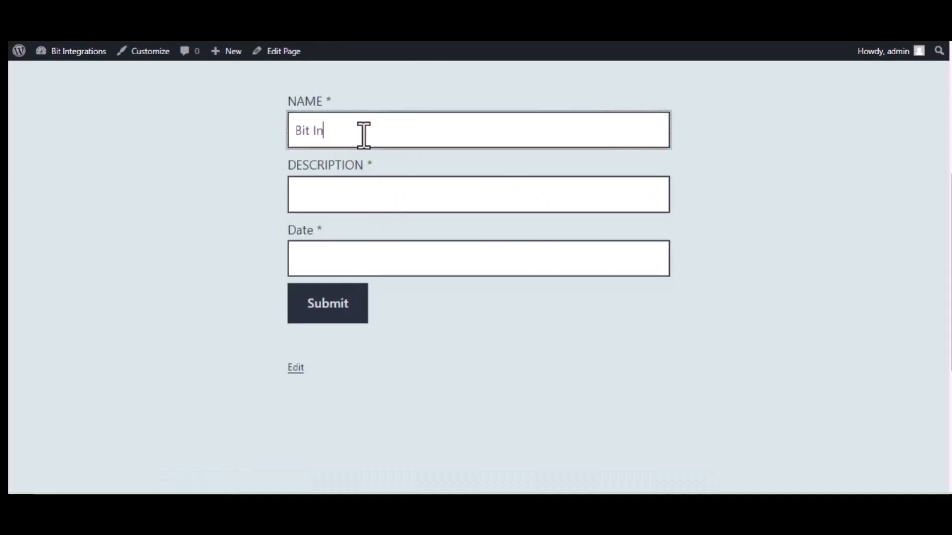
pyautogui.write('tegrations')
pyautogui.click(377, 189)
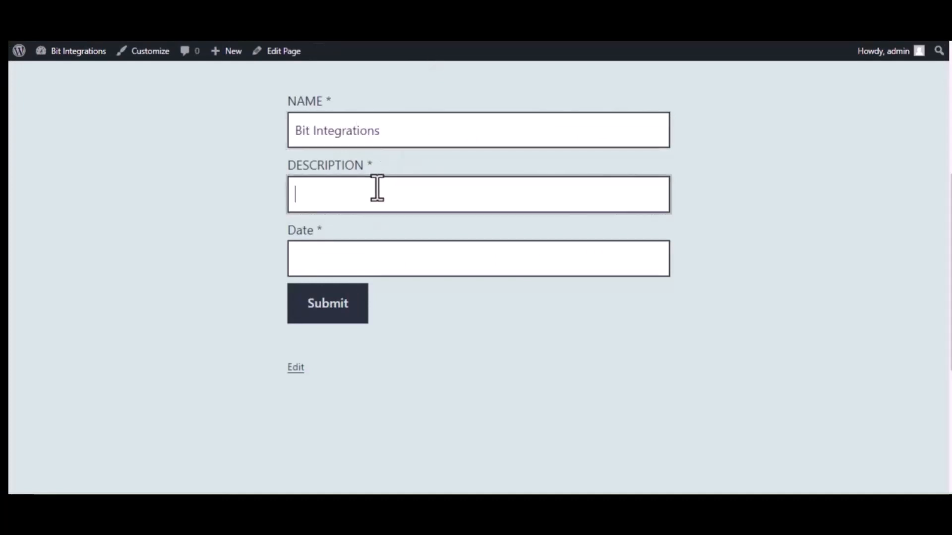
pyautogui.write('Welcome to Bit Integrations ')
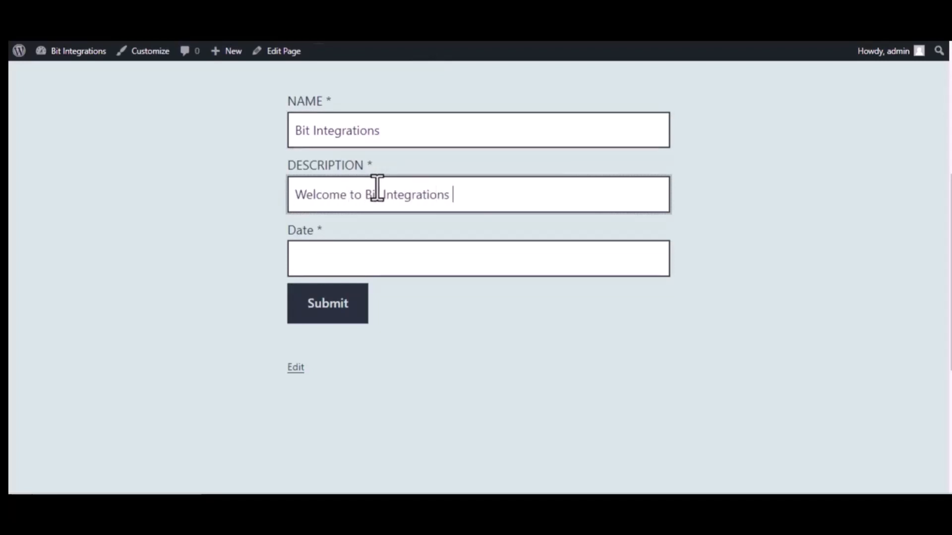
pyautogui.write('Plugin')
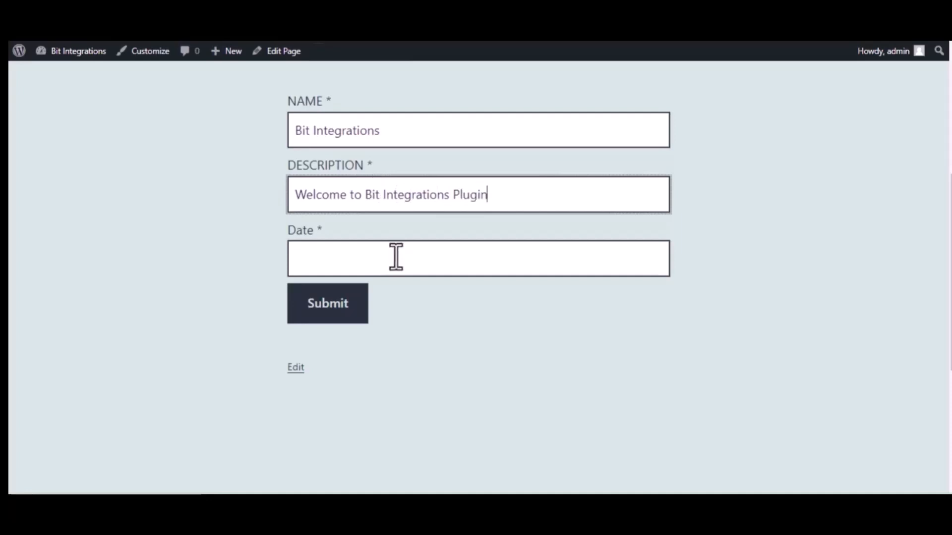
pyautogui.click(397, 257)
pyautogui.write('09')
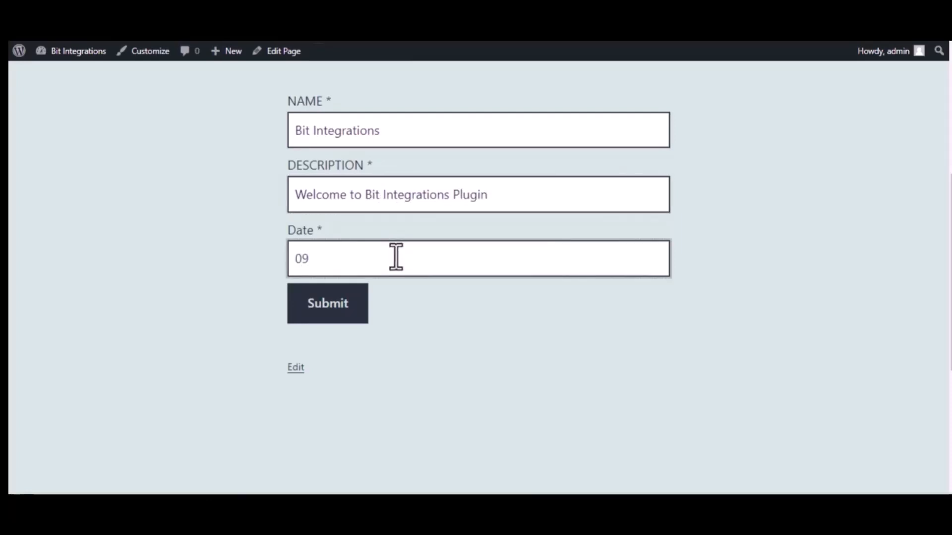
pyautogui.write('/22/2022')
pyautogui.click(331, 306)
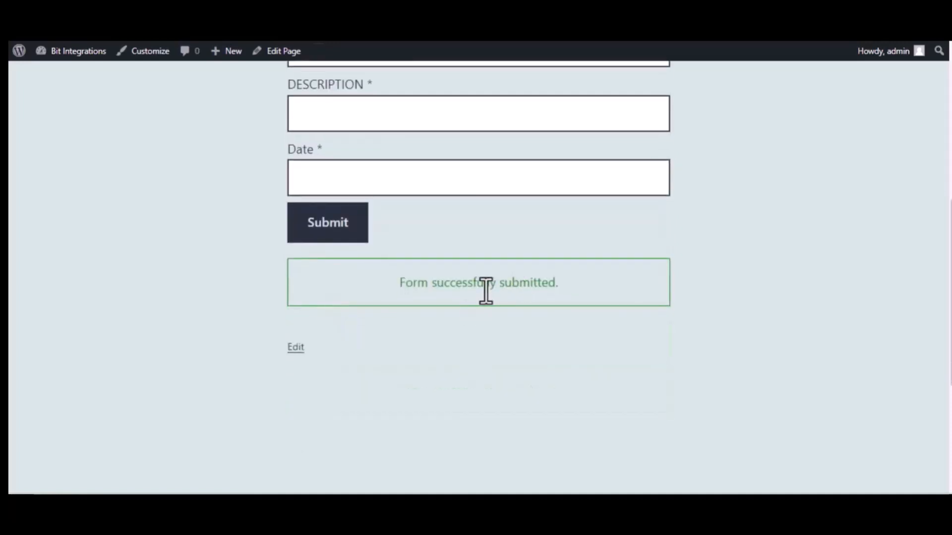